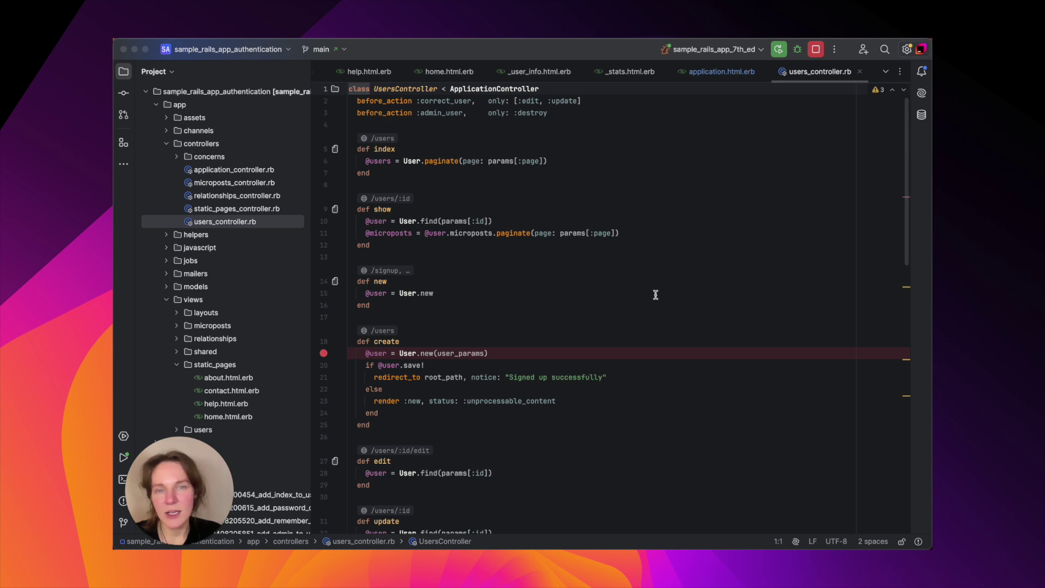
# Step: Switch to the RubyMine window for the sample_rails_app_authentication project
pyautogui.press('super+Tab')
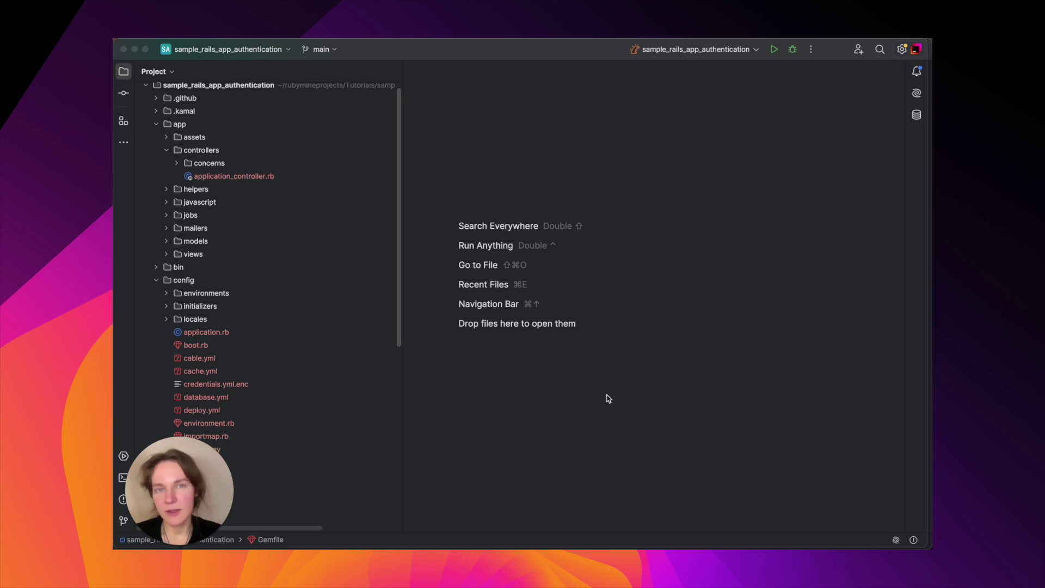
# Step: Run 'rails generate authentication' via Run Anything and enlarge the output panel to read the log
pyautogui.click(585, 403)
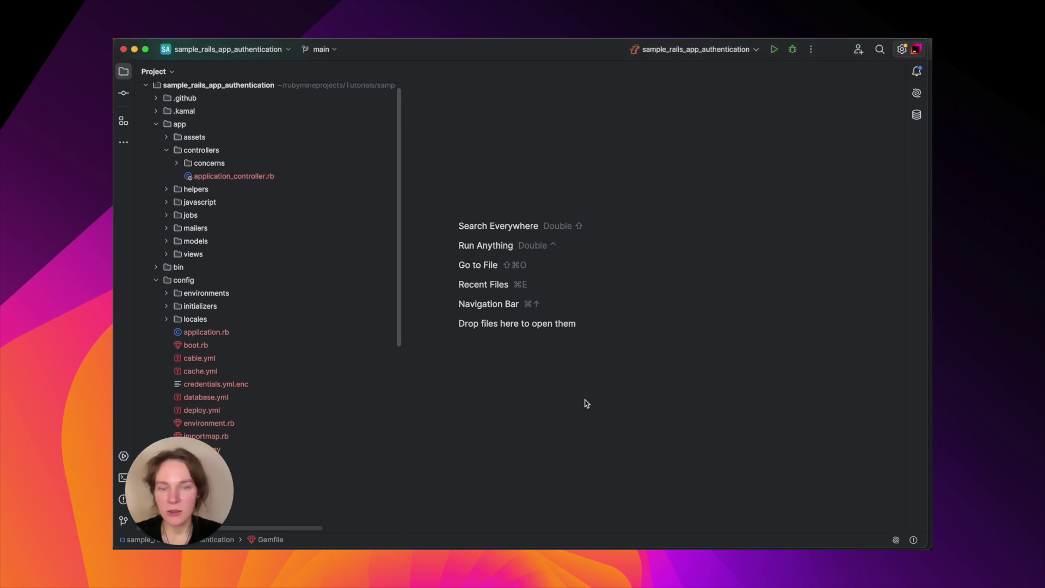
pyautogui.press('ctrl')
pyautogui.press('ctrl')
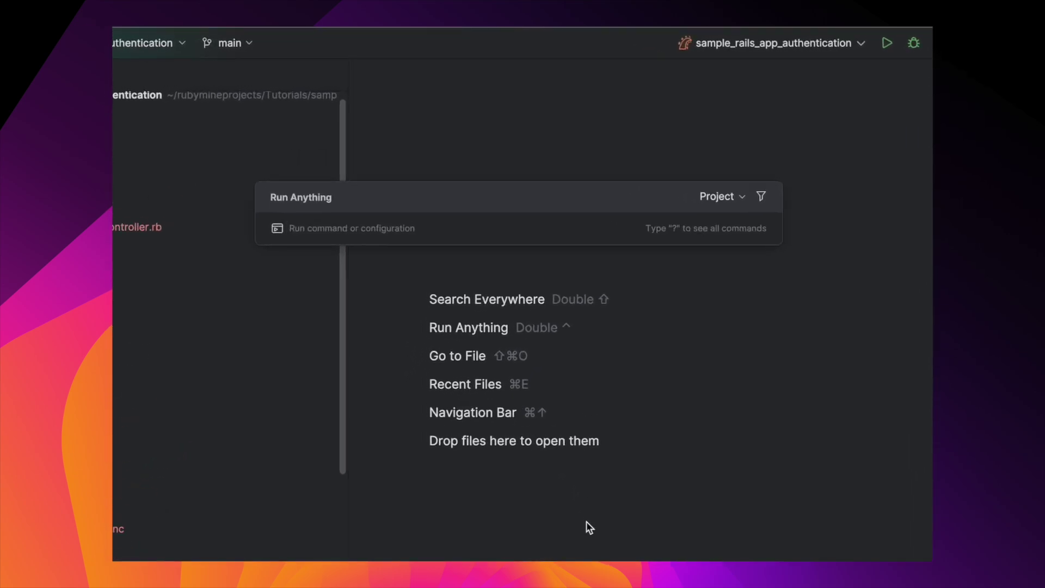
pyautogui.write('rails gene')
pyautogui.press('Down')
pyautogui.press('Down')
pyautogui.press('Down')
pyautogui.press('Down')
pyautogui.press('Return')
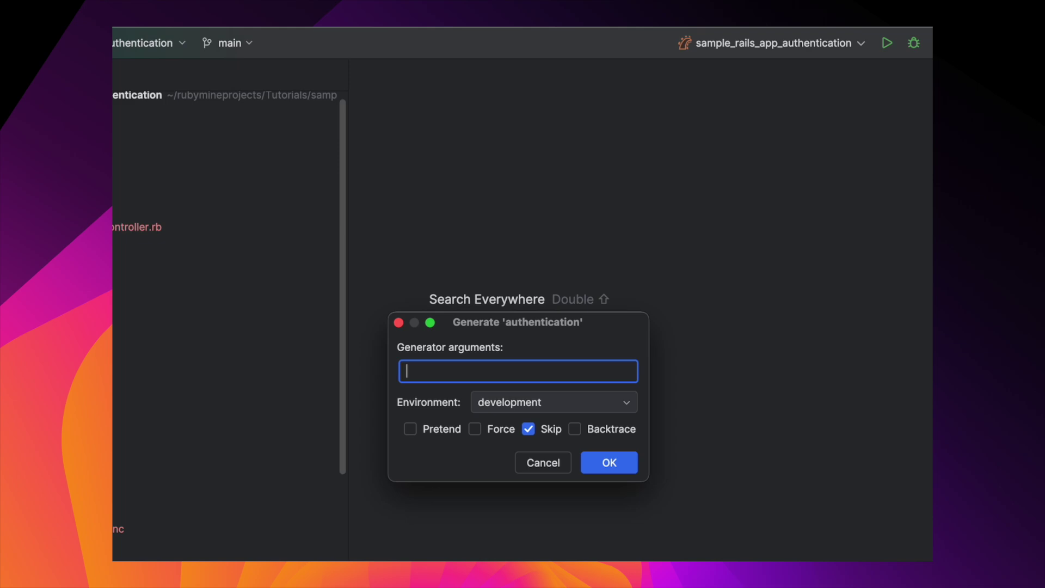
pyautogui.press('Return')
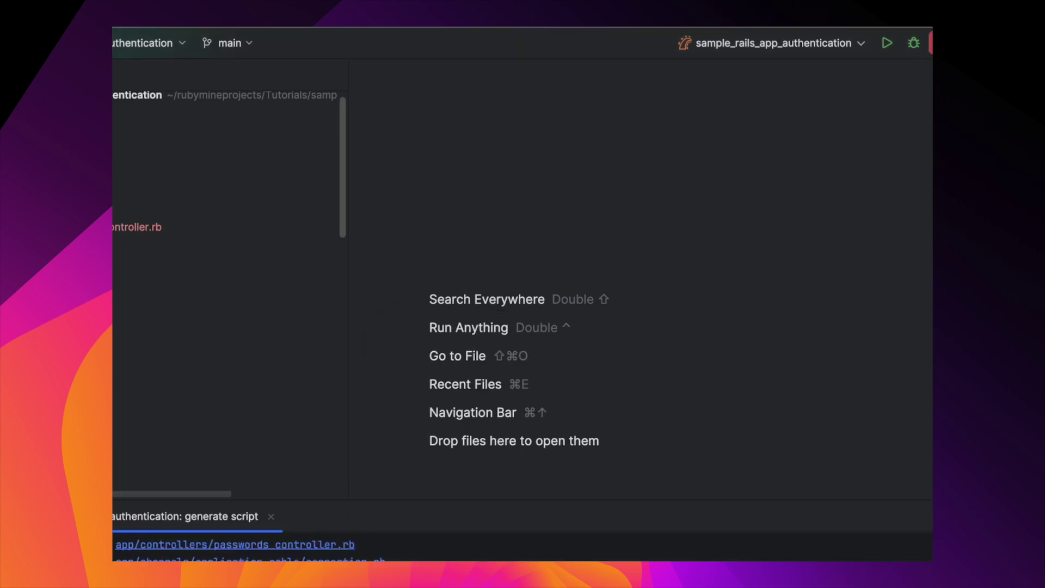
pyautogui.moveTo(597, 495); pyautogui.dragTo(578, 230)
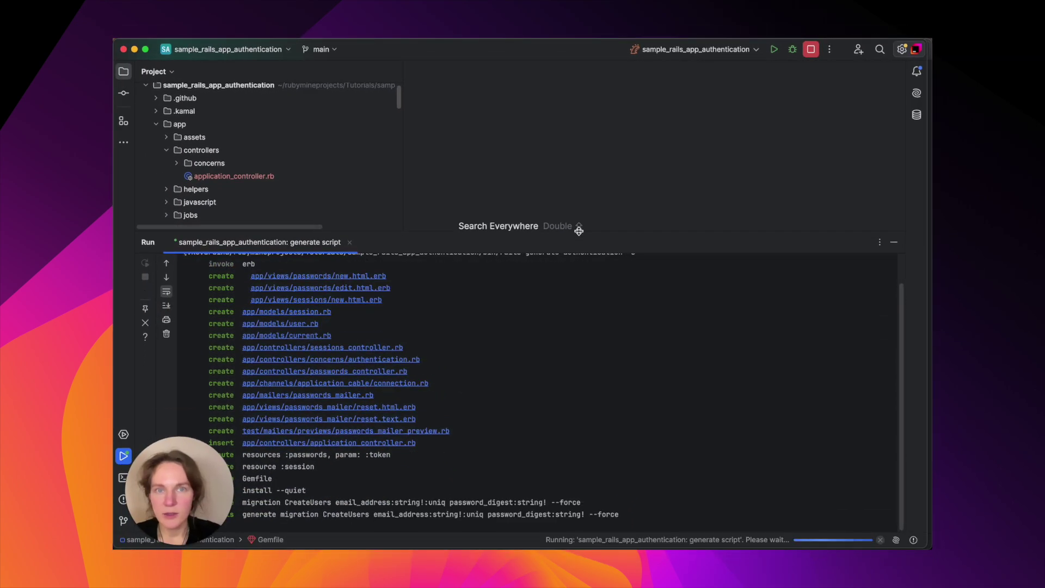
pyautogui.scroll(2, 497, 307)
pyautogui.scroll(2, 497, 308)
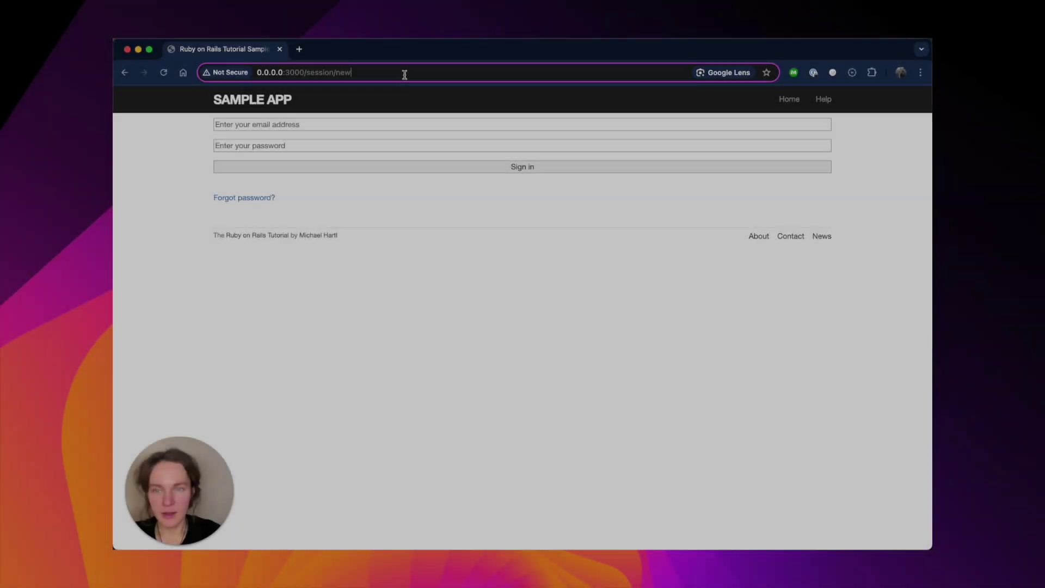
# Step: Load 0.0.0.0:3000/session/new in Chrome to view the generated sign-in form
pyautogui.press('BackSpace')
pyautogui.press('BackSpace')
pyautogui.press('BackSpace')
pyautogui.press('BackSpace')
pyautogui.press('BackSpace')
pyautogui.press('BackSpace')
pyautogui.press('BackSpace')
pyautogui.press('BackSpace')
pyautogui.press('BackSpace')
pyautogui.press('BackSpace')
pyautogui.press('Return')
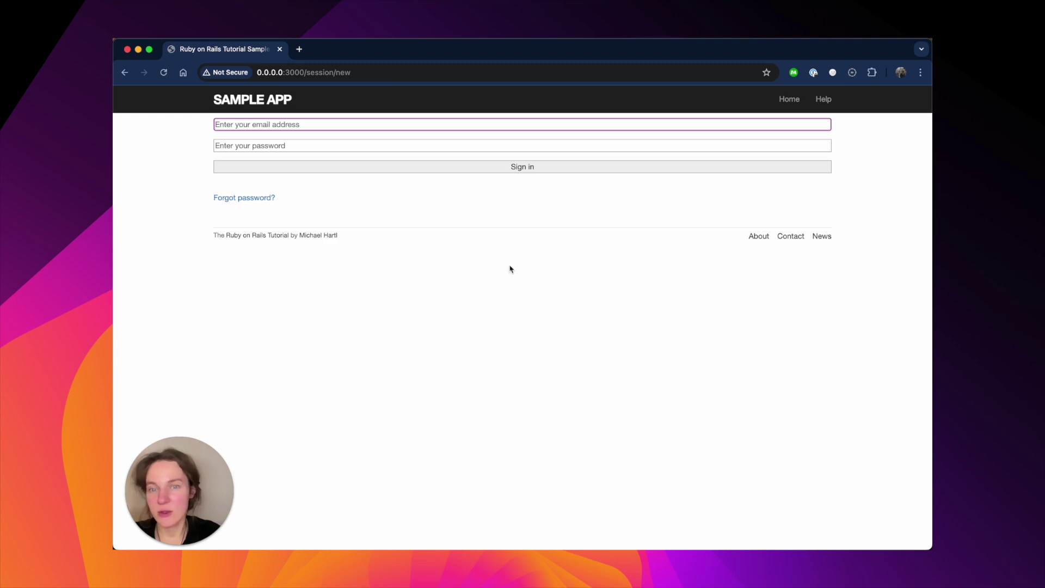
pyautogui.press('super+Tab')
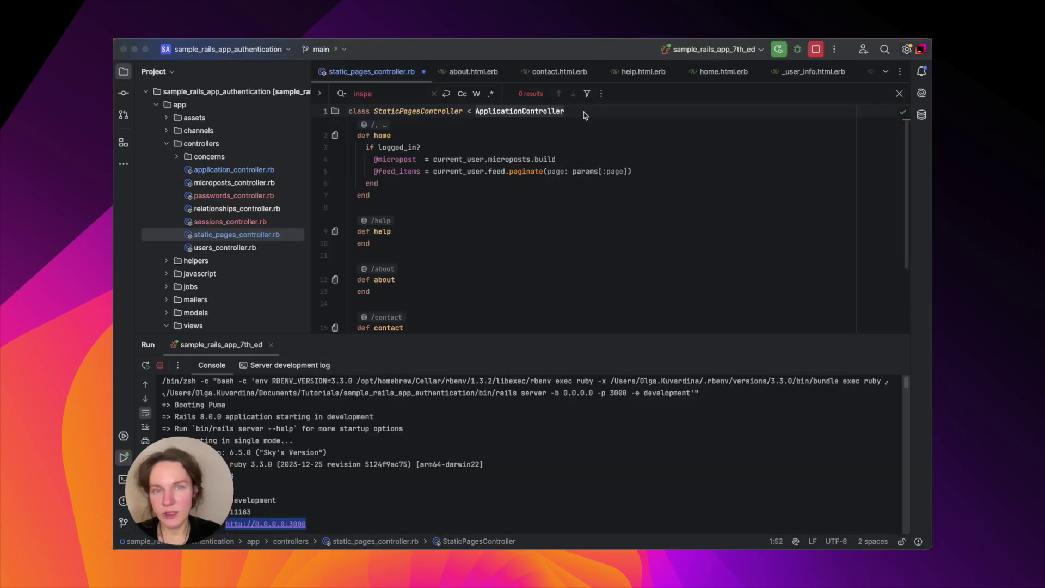
# Step: Add allow_unauthenticated_access under the StaticPagesController class declaration
pyautogui.press('Return')
pyautogui.write('al')
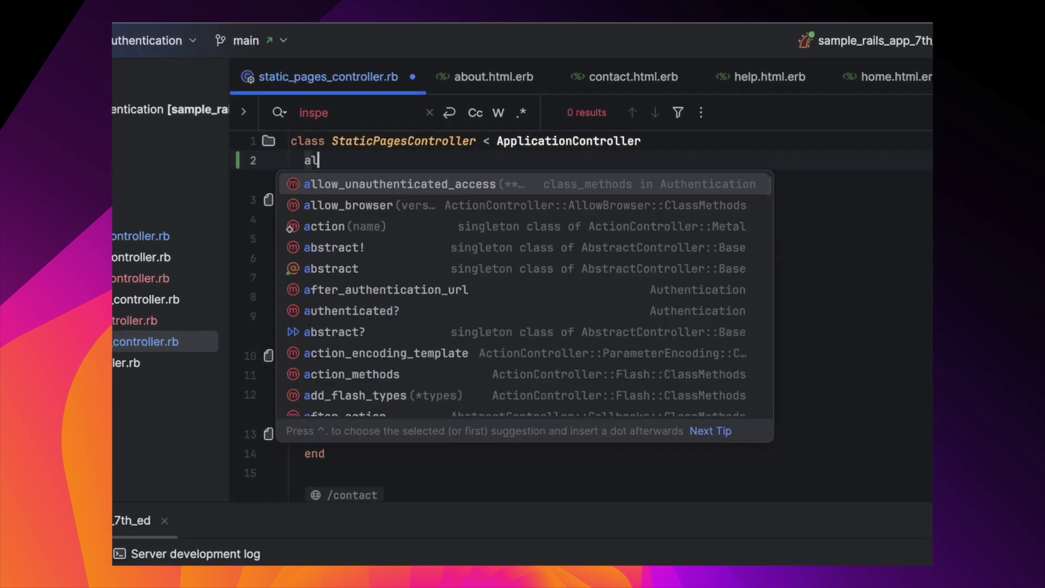
pyautogui.write('low')
pyautogui.press('Return')
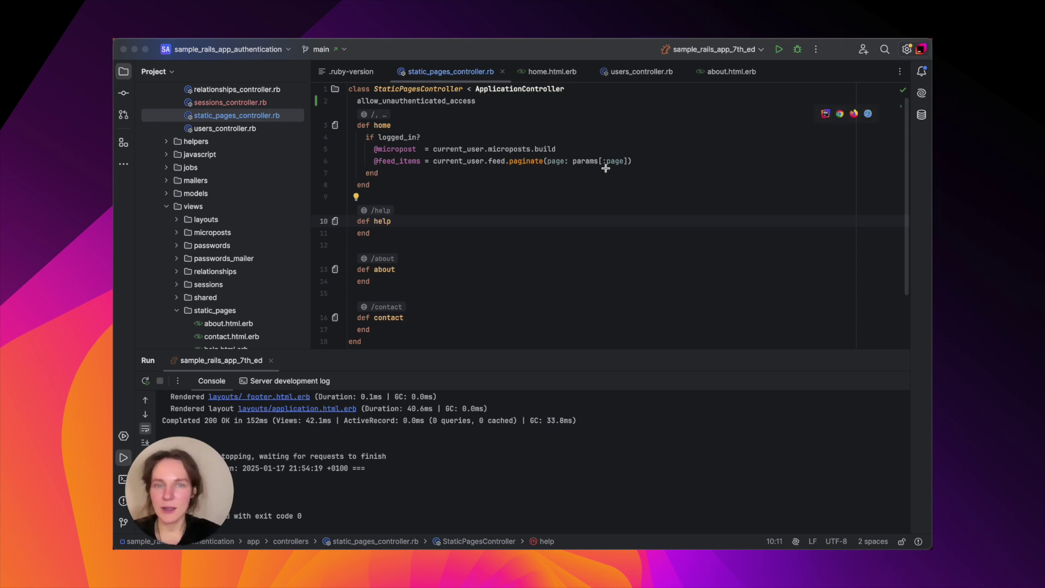
# Step: Add the Sign up now! link_to line to home.html.erb
pyautogui.click(546, 74)
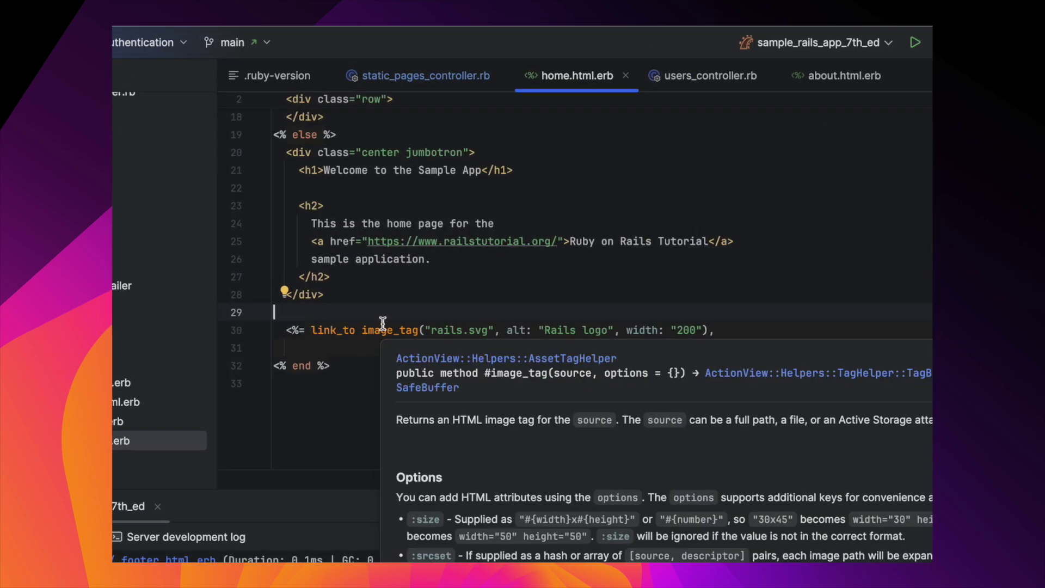
pyautogui.write('<%= link_to "Sign up now!", new_user_path, class: "btn btn-lg btn-primary" %>')
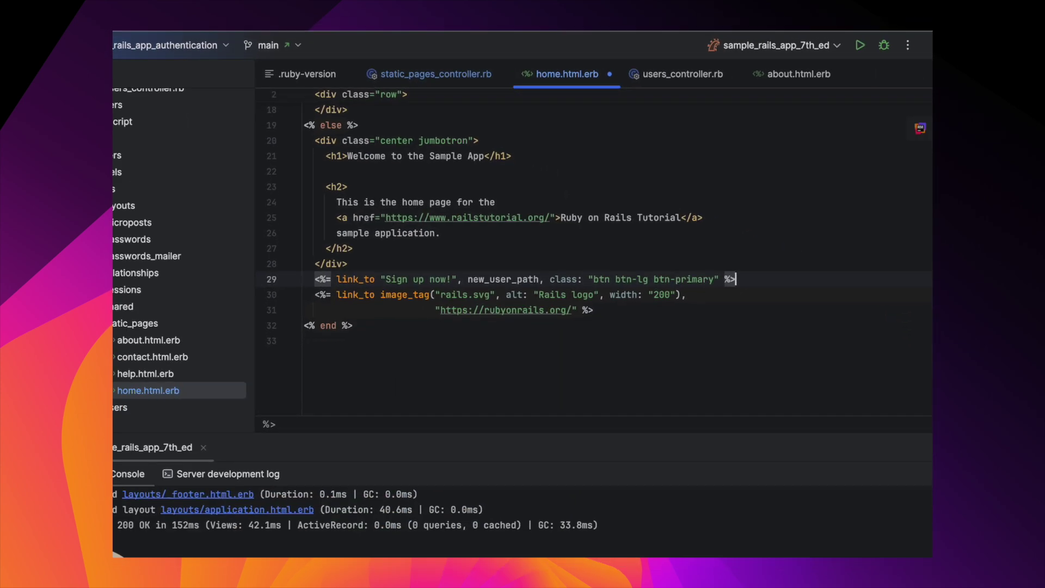
pyautogui.click(561, 192)
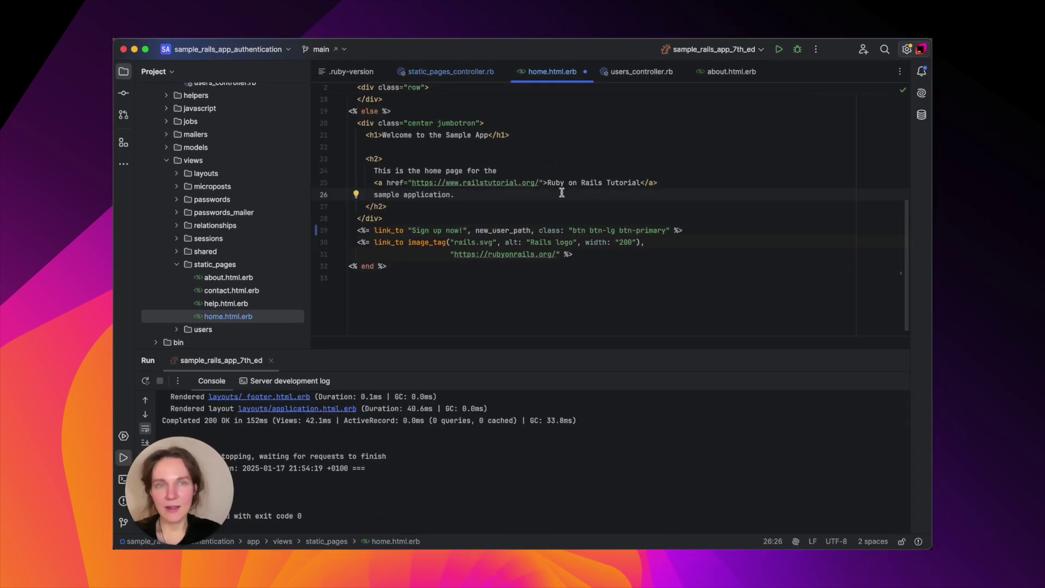
# Step: Add skip_before_action :require_authentication, only: %i[new create] to UsersController
pyautogui.click(642, 72)
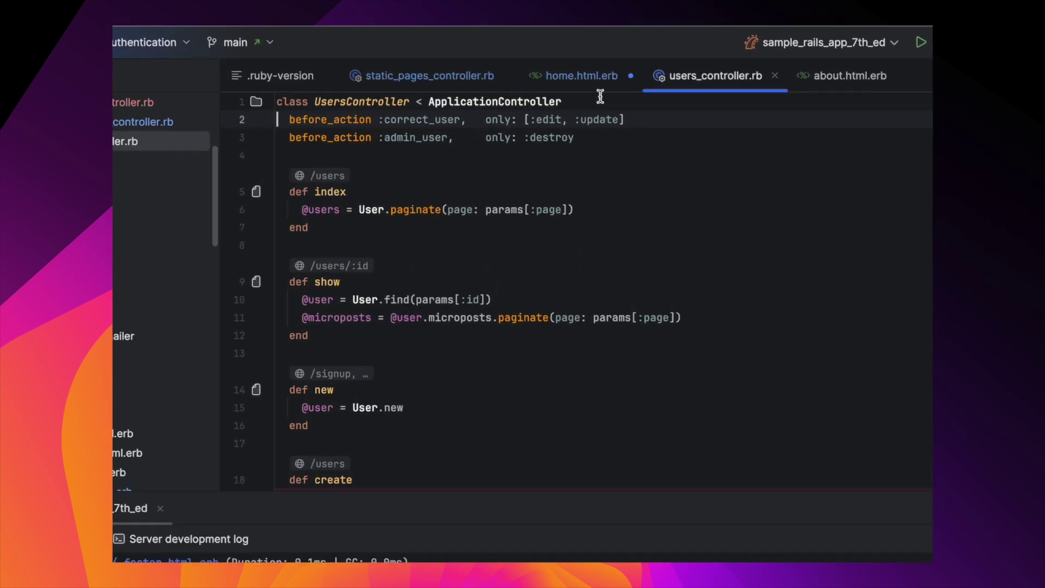
pyautogui.press('Return')
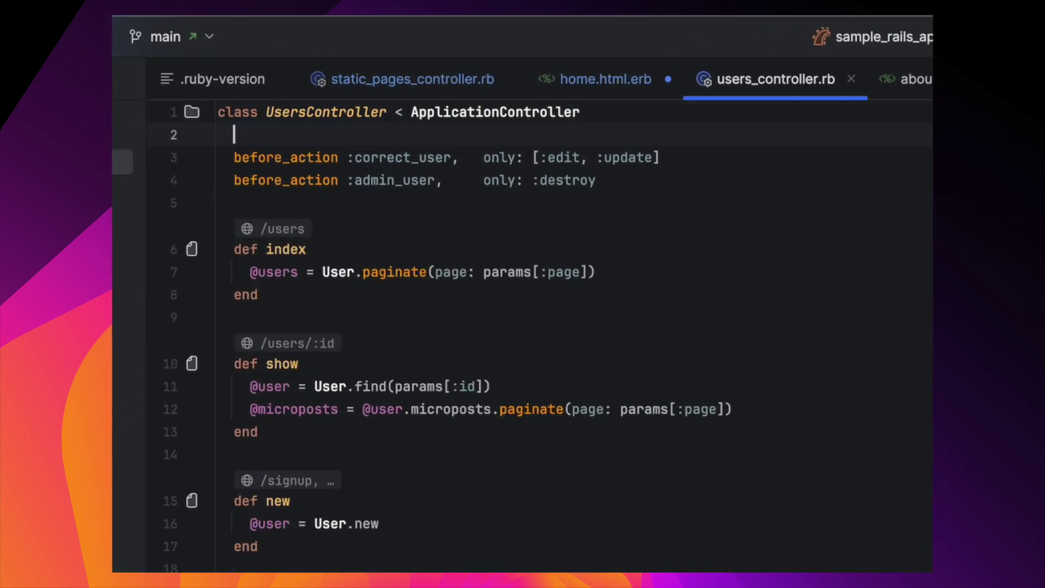
pyautogui.press('super+v')
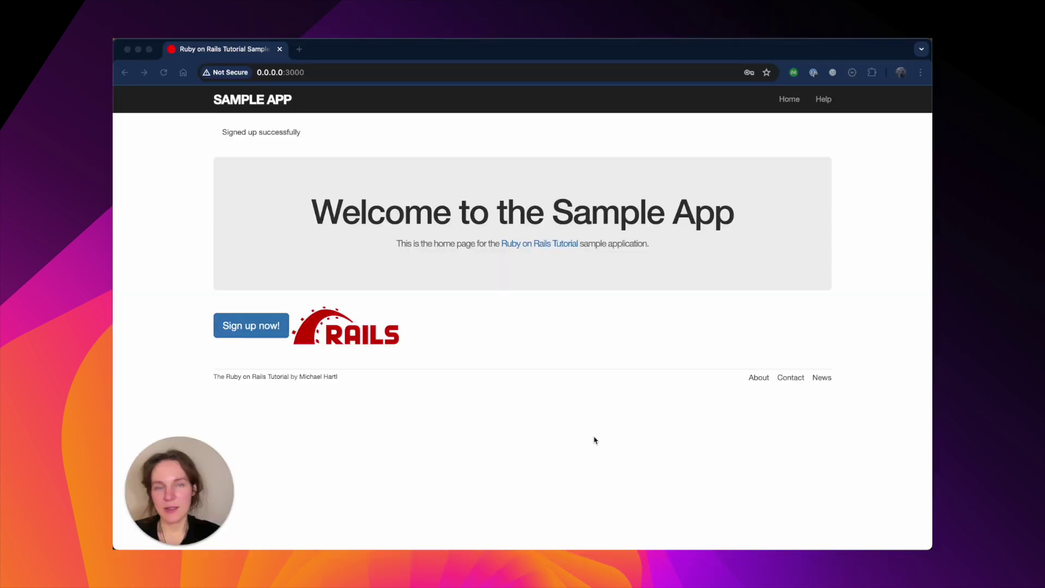
# Step: Open the Sign up form from the home page, enter a name, and move to Email
pyautogui.click(255, 330)
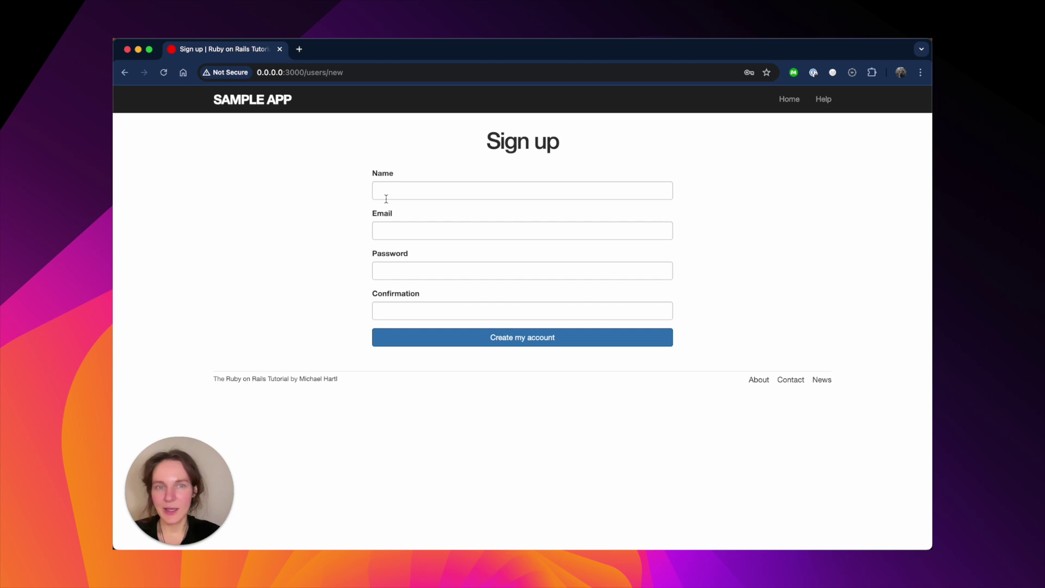
pyautogui.click(425, 197)
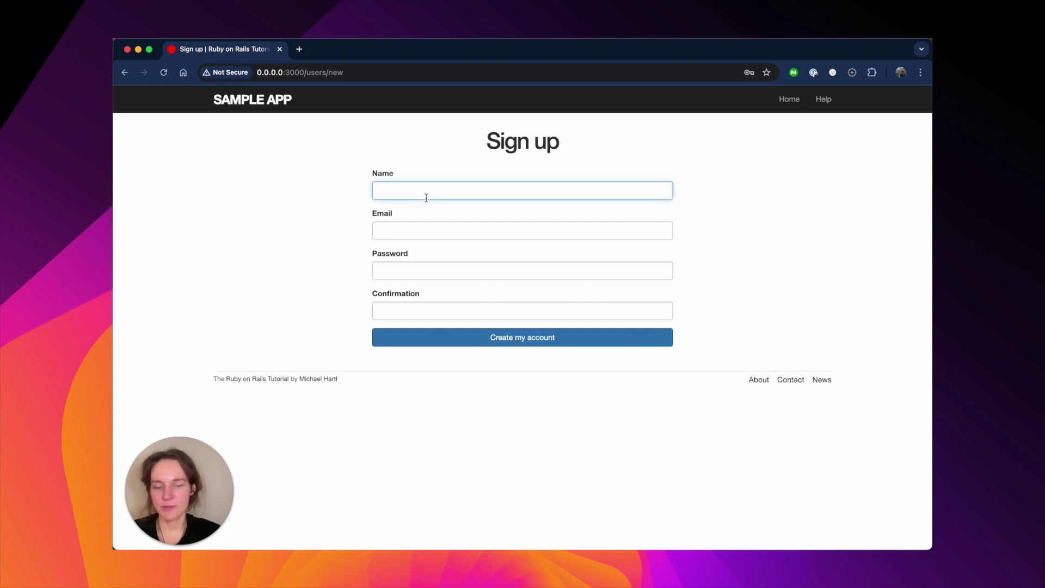
pyautogui.write('Olga')
pyautogui.press('Tab')
pyautogui.write('olg')
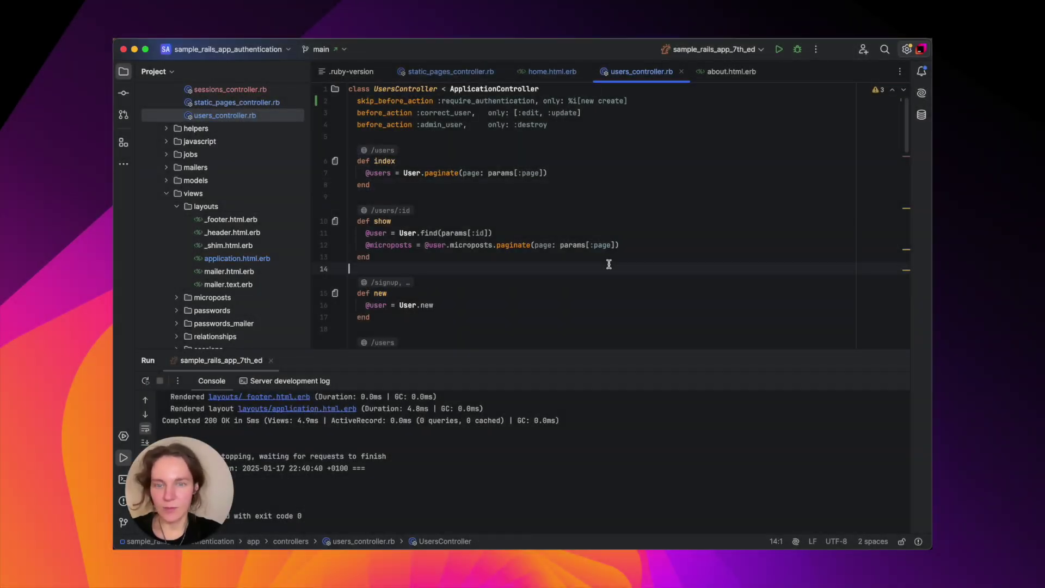
# Step: Add <li><%= link_to "Log in", new_session_path %></li> on line 17 of _header.html.erb
pyautogui.press('shift')
pyautogui.press('shift')
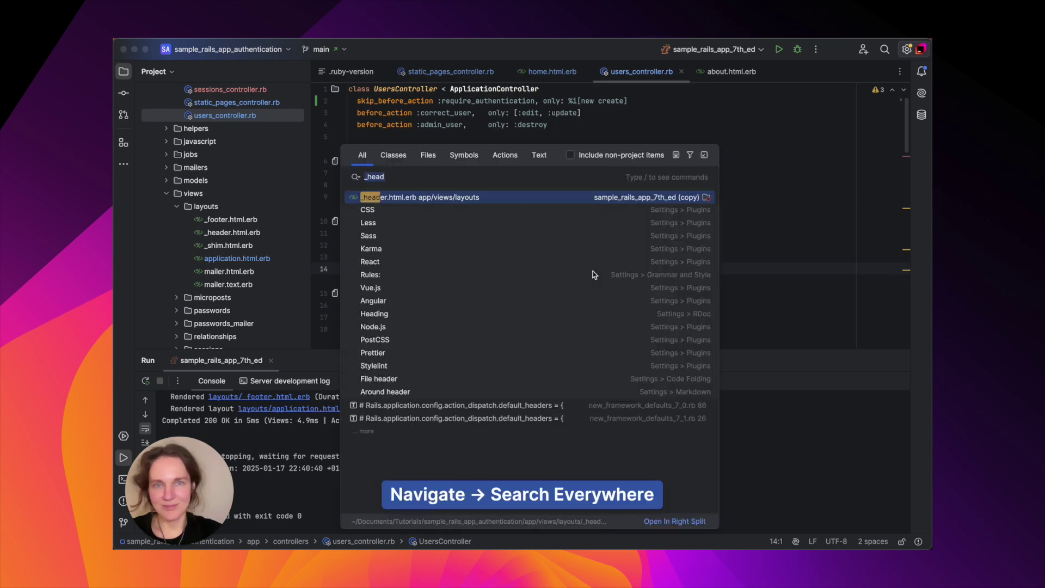
pyautogui.write('_h')
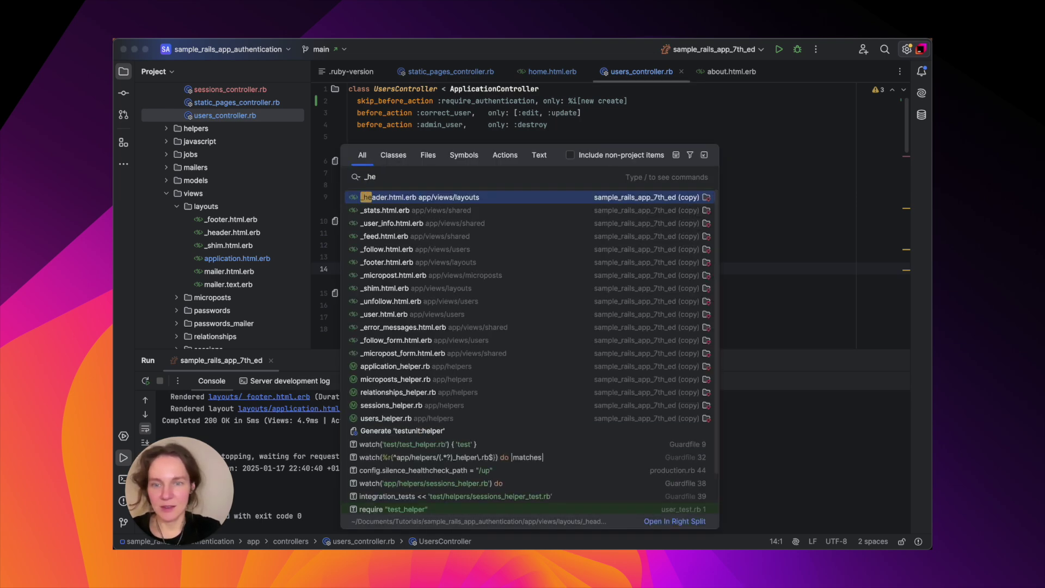
pyautogui.press('Return')
pyautogui.scroll(-2, 586, 277)
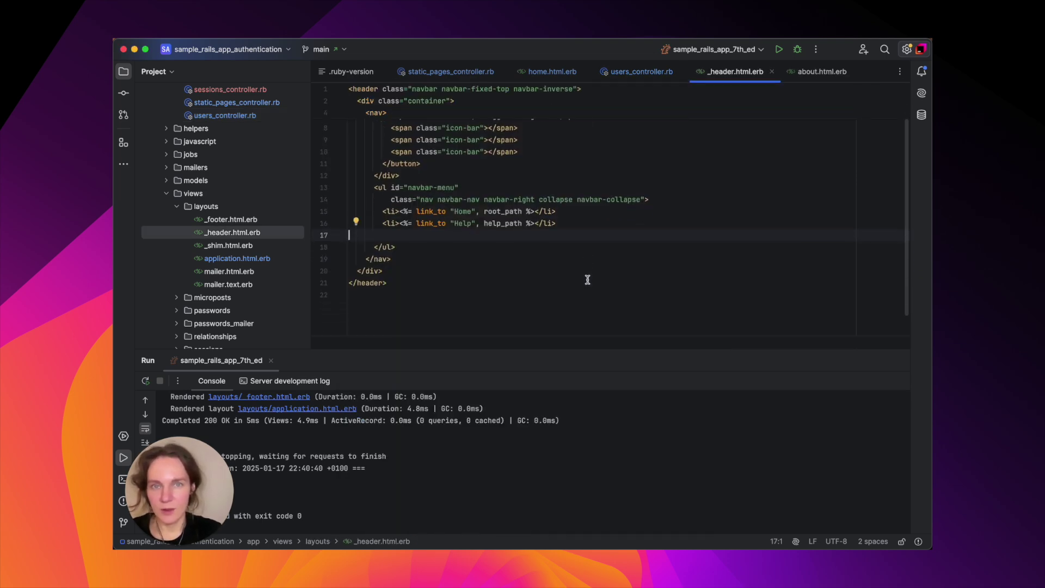
pyautogui.write('<li><%= link_to "Log in", new_session_path %></li>')
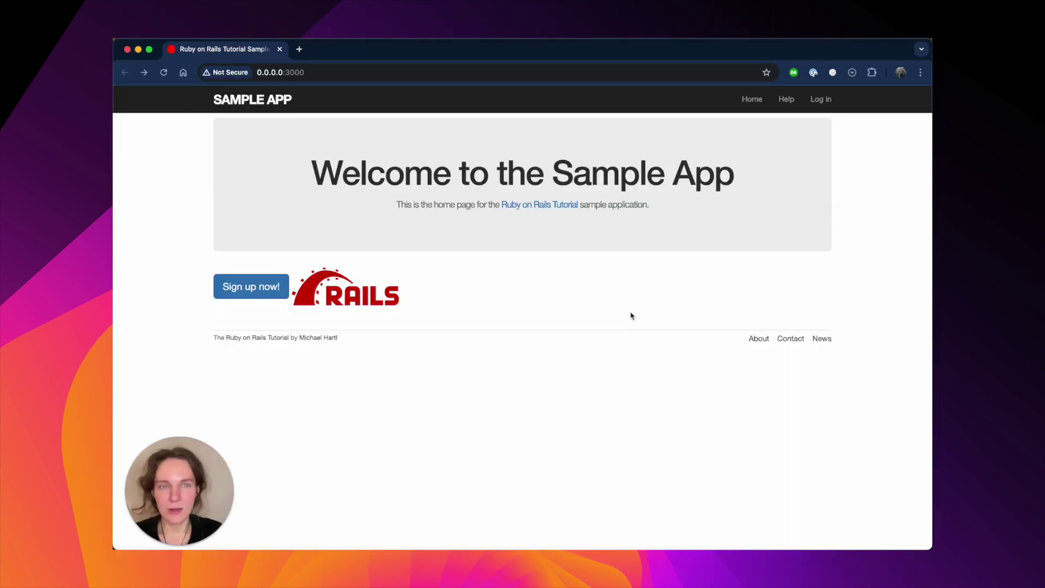
# Step: Follow the navbar's Log in link to the /session/new page
pyautogui.click(829, 101)
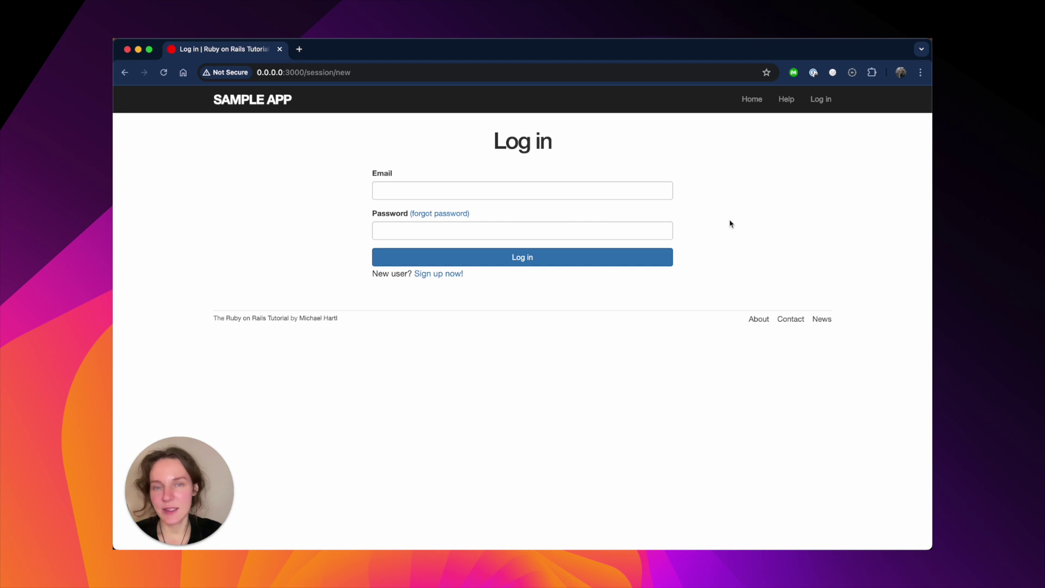
# Step: Return to RubyMine with home.html.erb showing in the editor
pyautogui.press('super+Tab')
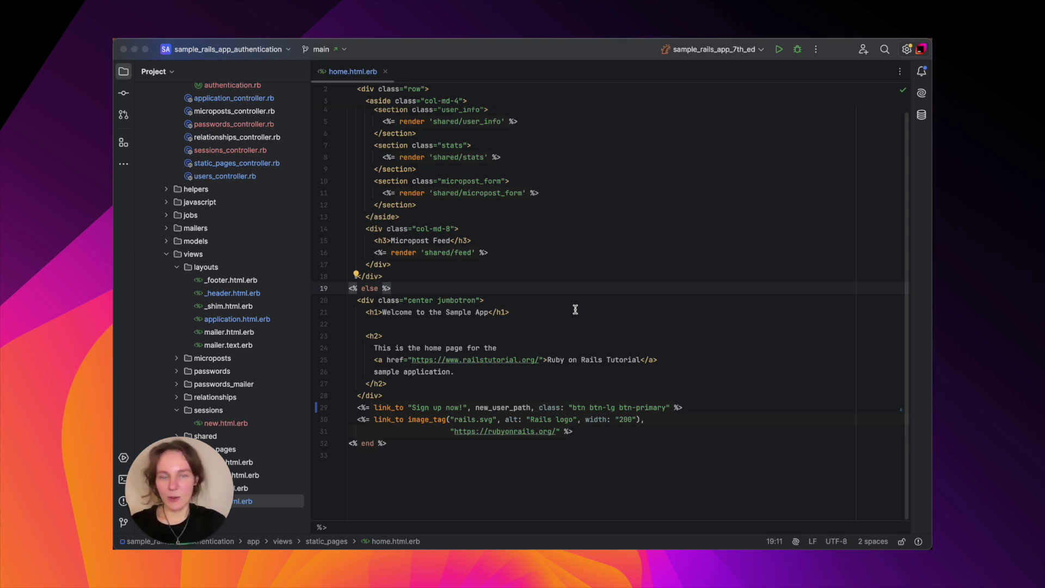
# Step: Add session[:user_id] = user.id inside start_new_session_for in authentication.rb
pyautogui.click(575, 310)
pyautogui.press('shift')
pyautogui.press('shift')
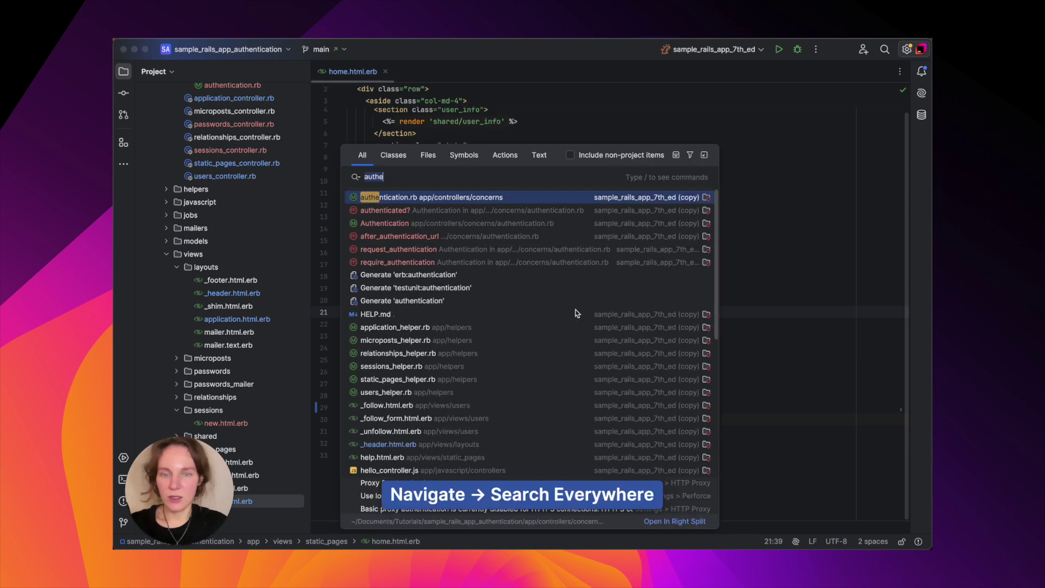
pyautogui.press('Return')
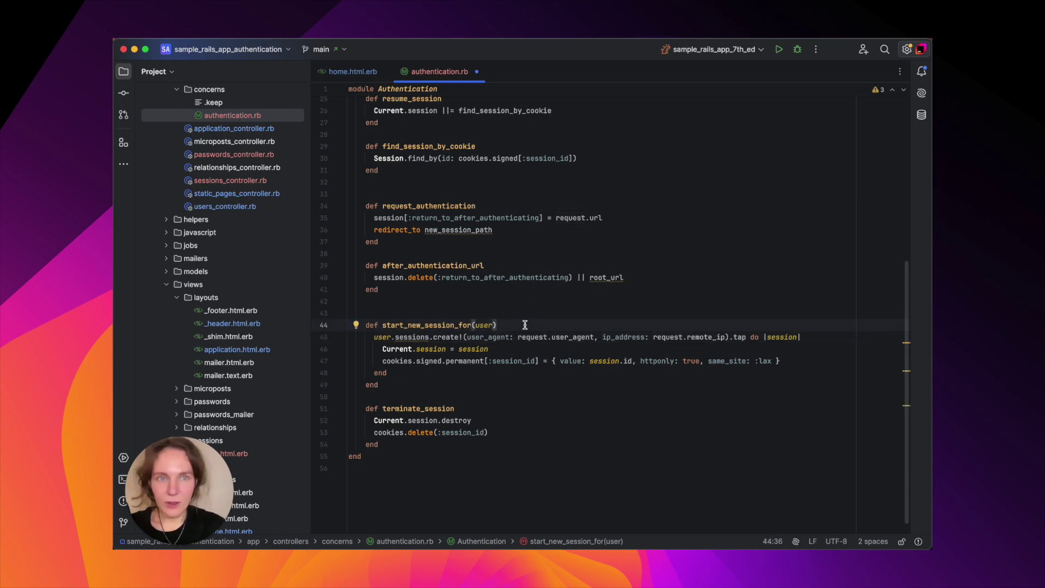
pyautogui.press('Return')
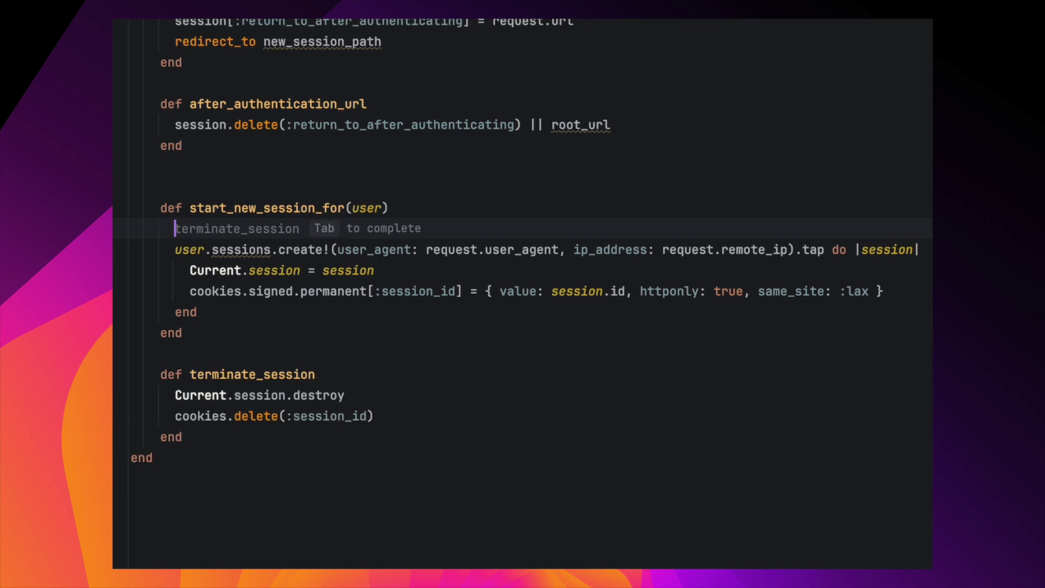
pyautogui.write('session')
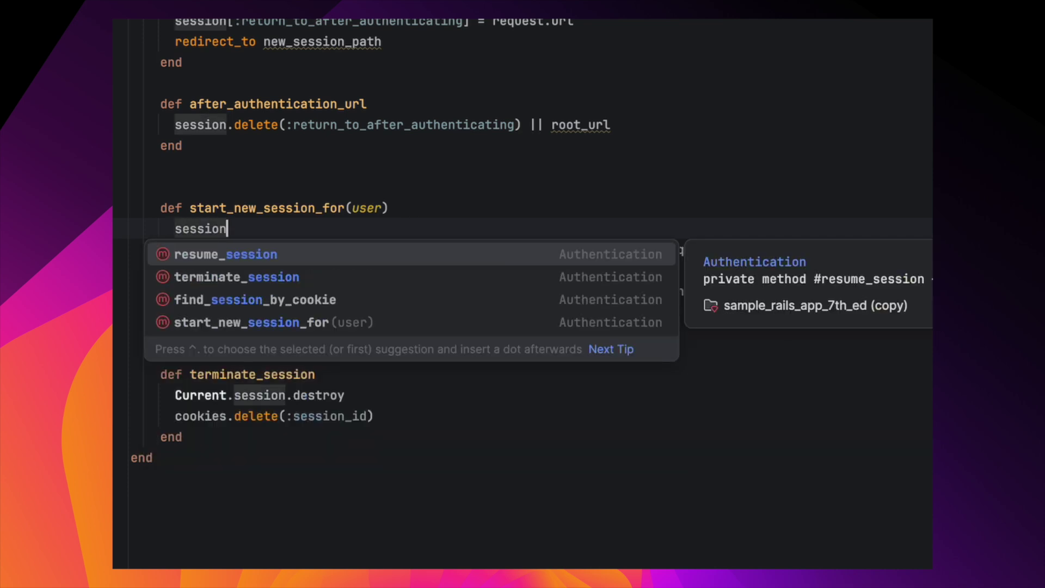
pyautogui.write('[')
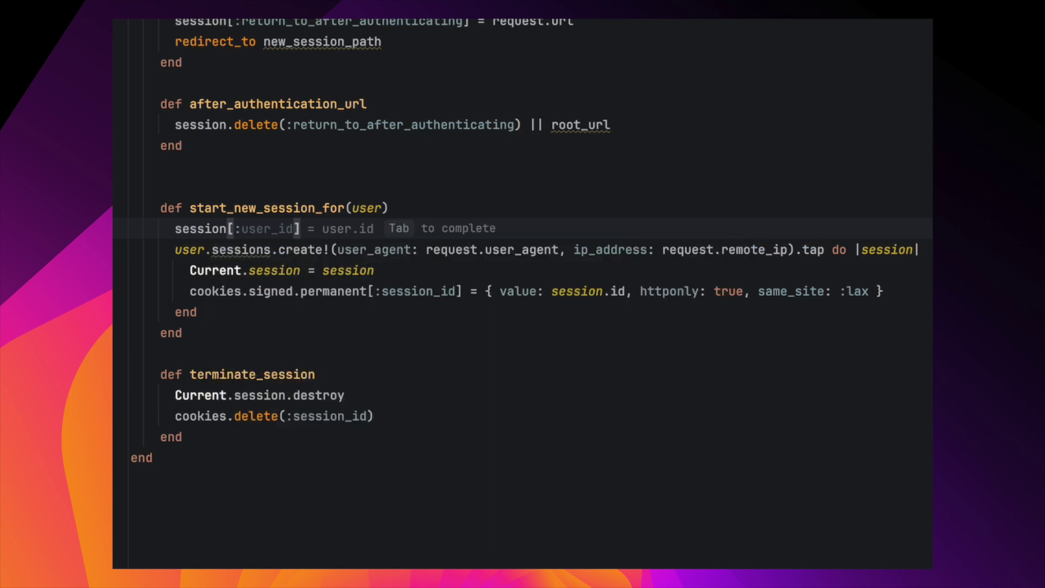
pyautogui.press('Tab')
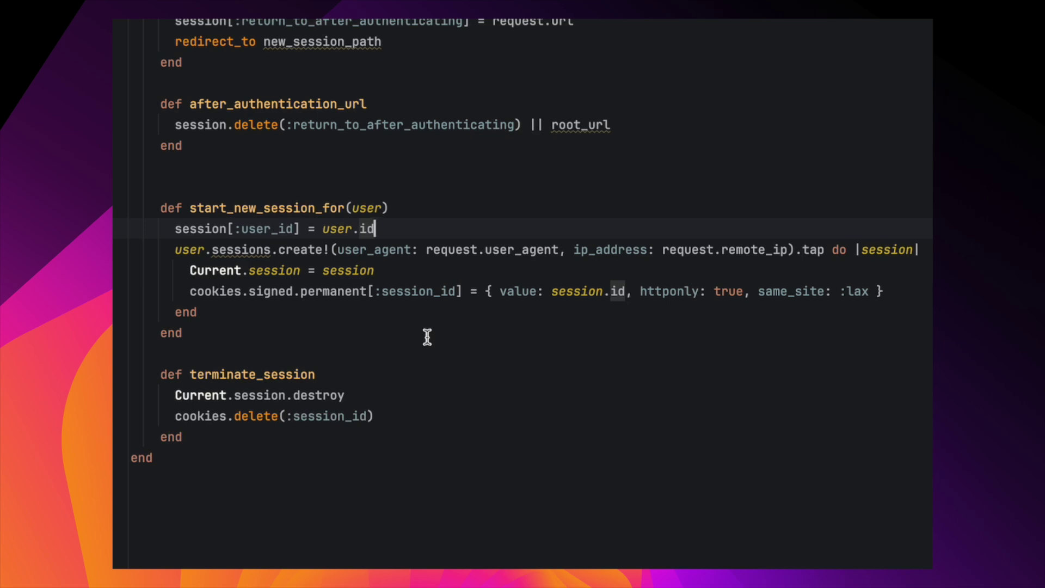
# Step: Open sessions_helper.rb and inspect current_user, which reads session[:user_id]
pyautogui.press('shift')
pyautogui.press('shift')
pyautogui.write('authe')
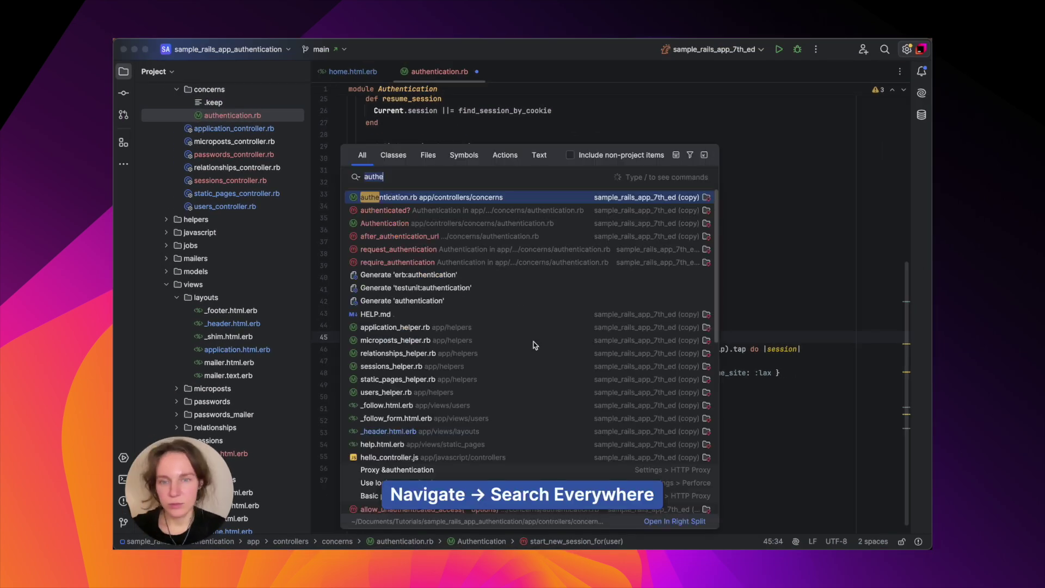
pyautogui.hotkey('ctrl', 'a')
pyautogui.write('sessions_')
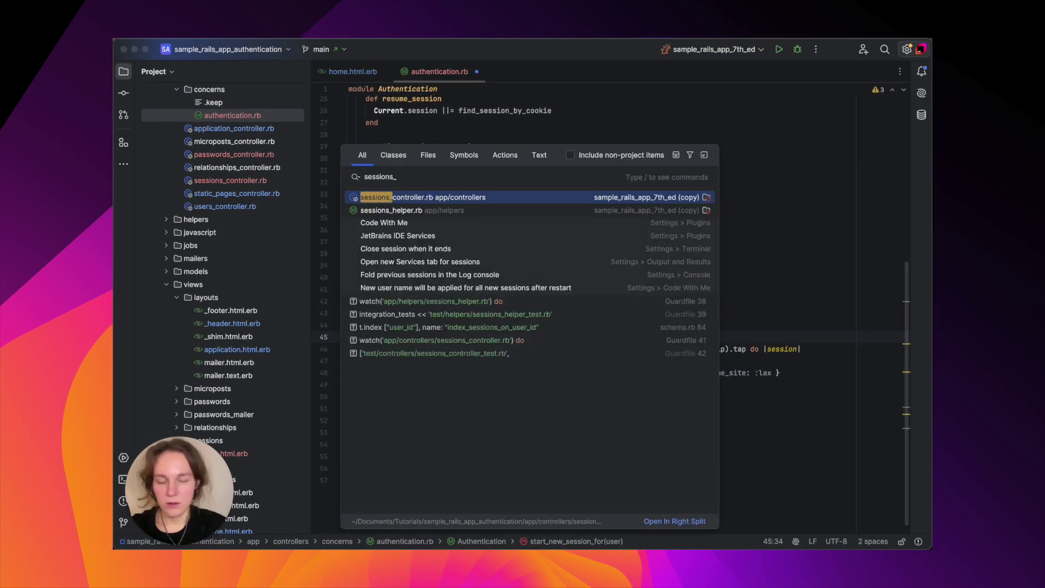
pyautogui.write('he')
pyautogui.press('Return')
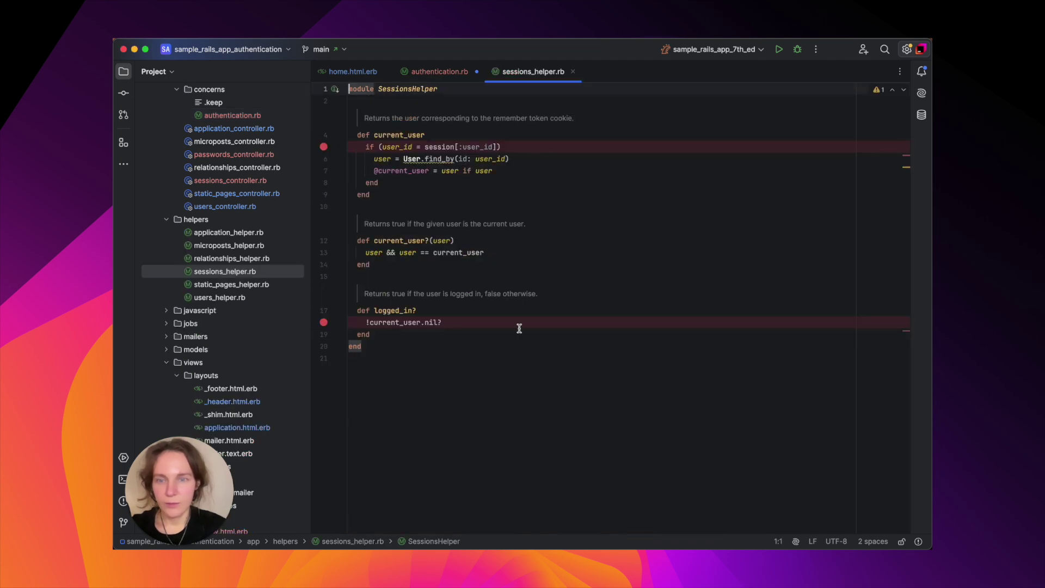
pyautogui.click(403, 136)
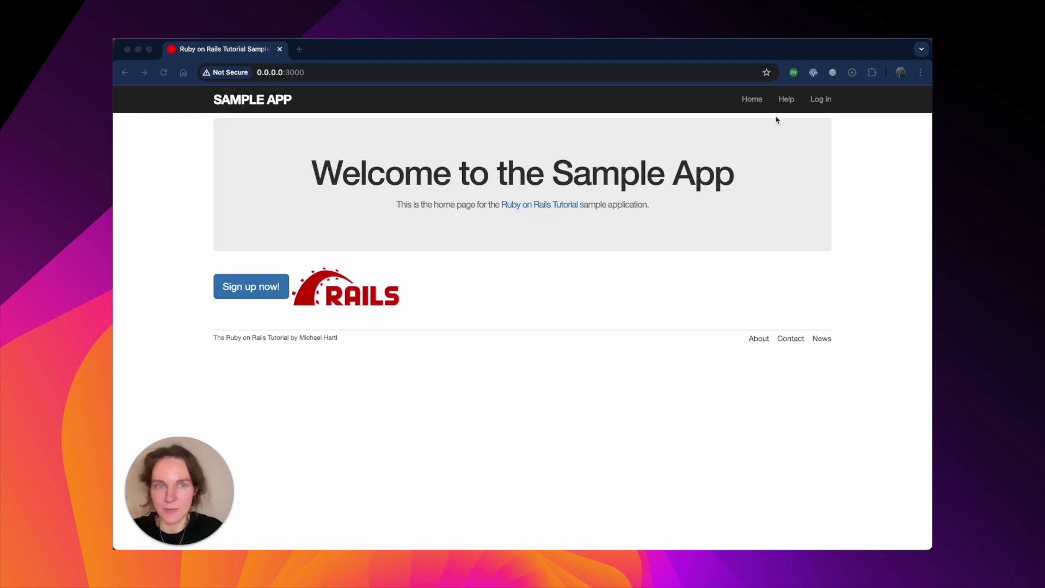
# Step: Log in to the Sample App as Olga using the Log in form's email and password
pyautogui.click(854, 119)
pyautogui.click(827, 110)
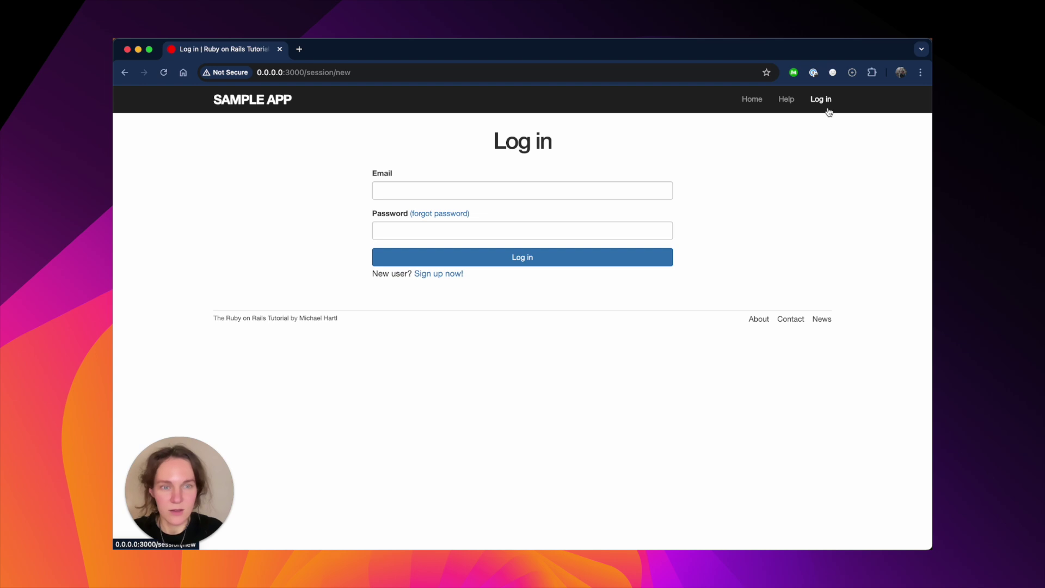
pyautogui.click(577, 191)
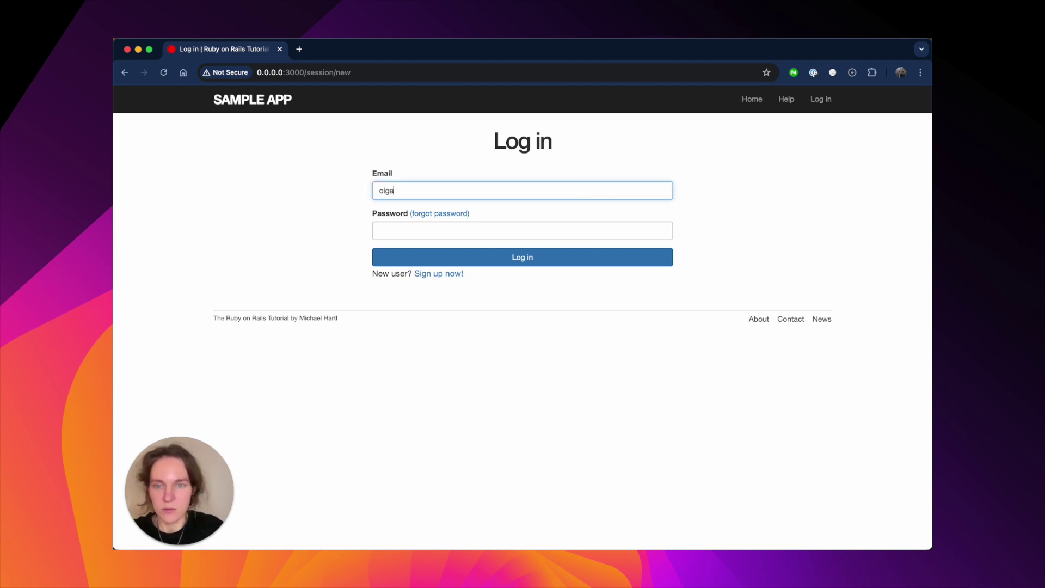
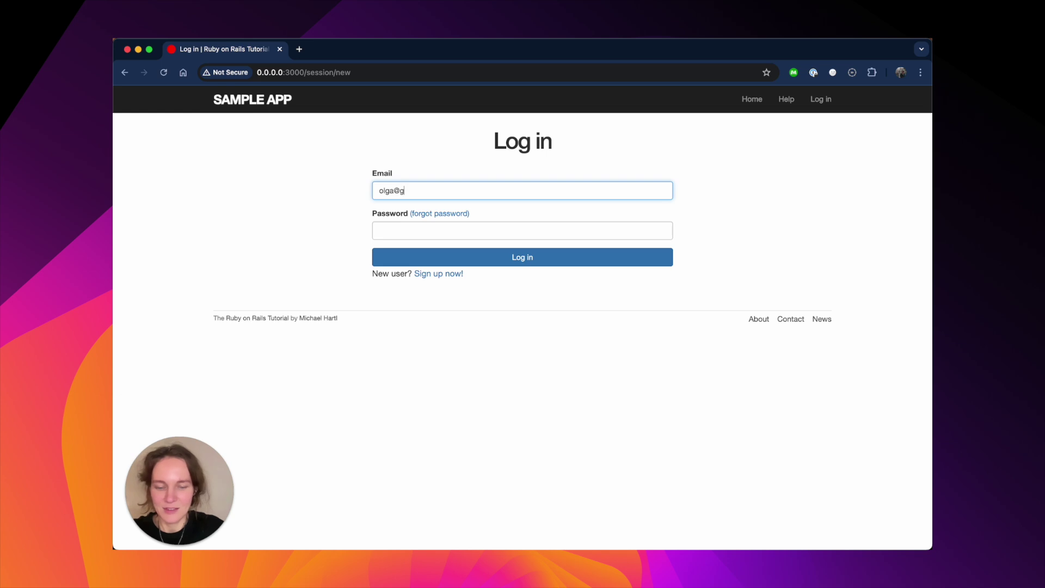
pyautogui.press('Tab')
pyautogui.press('Tab')
pyautogui.write('fooar')
pyautogui.click(581, 260)
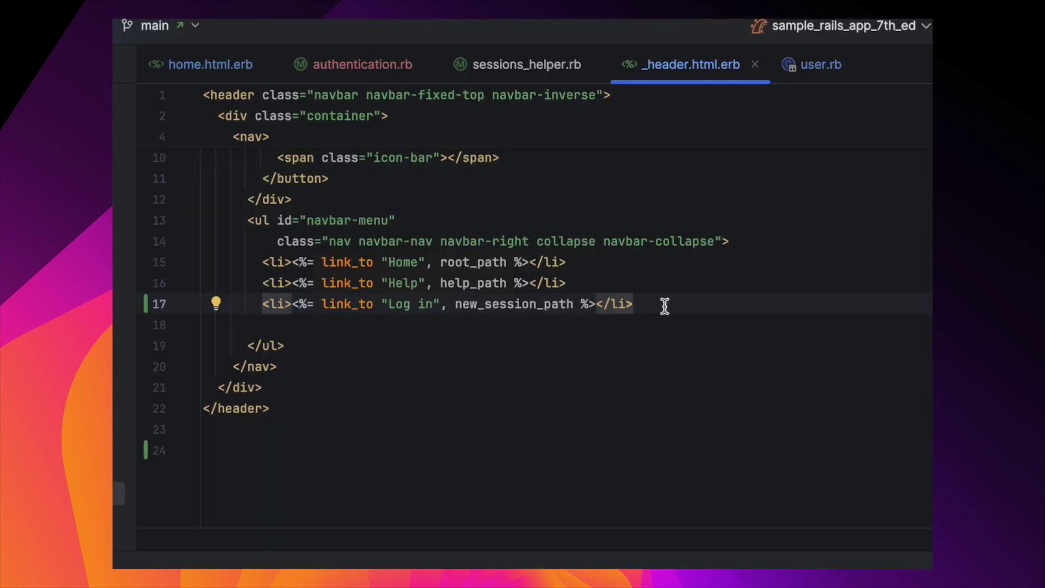
# Step: Replace the header's Log in item with a logged_in? block toggling Log out and Log in links
pyautogui.moveTo(665, 306)
pyautogui.mouseDown()
pyautogui.moveTo(373, 282)
pyautogui.moveTo(263, 304)
pyautogui.mouseUp()
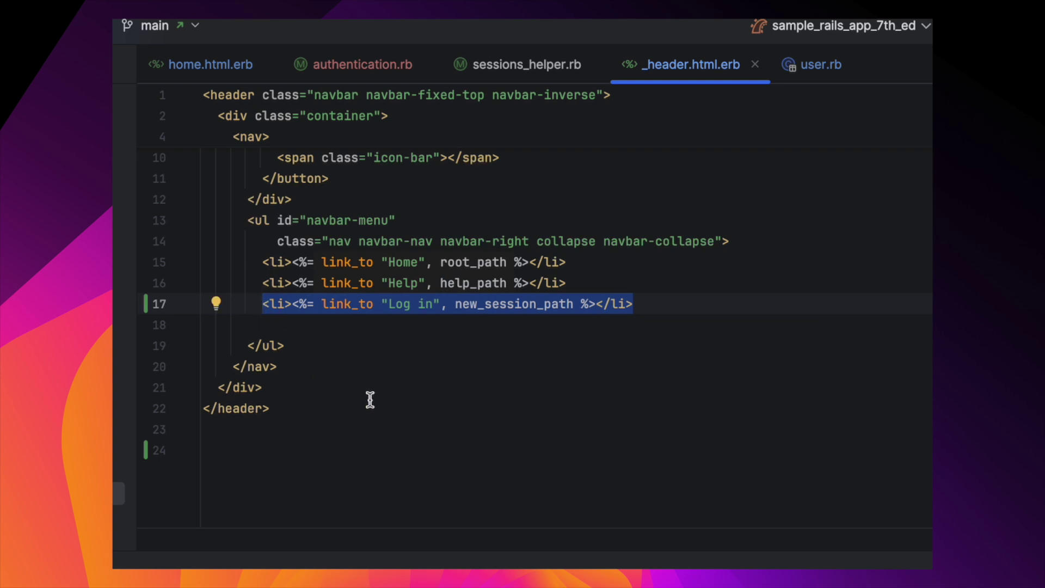
pyautogui.write('<% if logged_in? %>           <li><%= link_to "Log out", session_path, data: { "turbo-method": :delete } %></li>         <% else %>           <li><%= link_to "Log in", new_session_path %></li>         <% end %>')
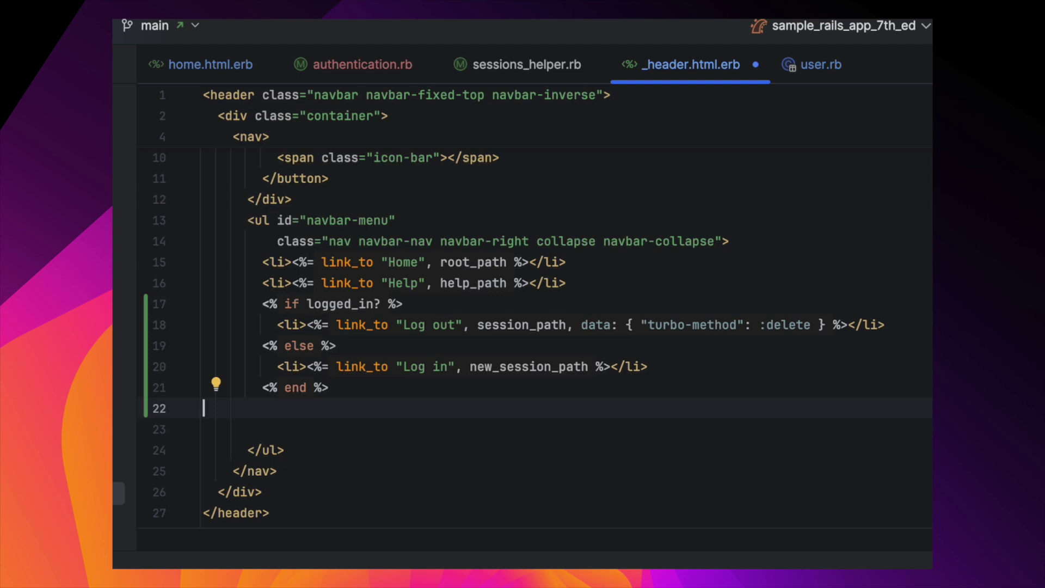
# Step: Add session.delete(:user_id) after cookies.delete(:session_id) in authentication.rb's terminate_session
pyautogui.click(378, 69)
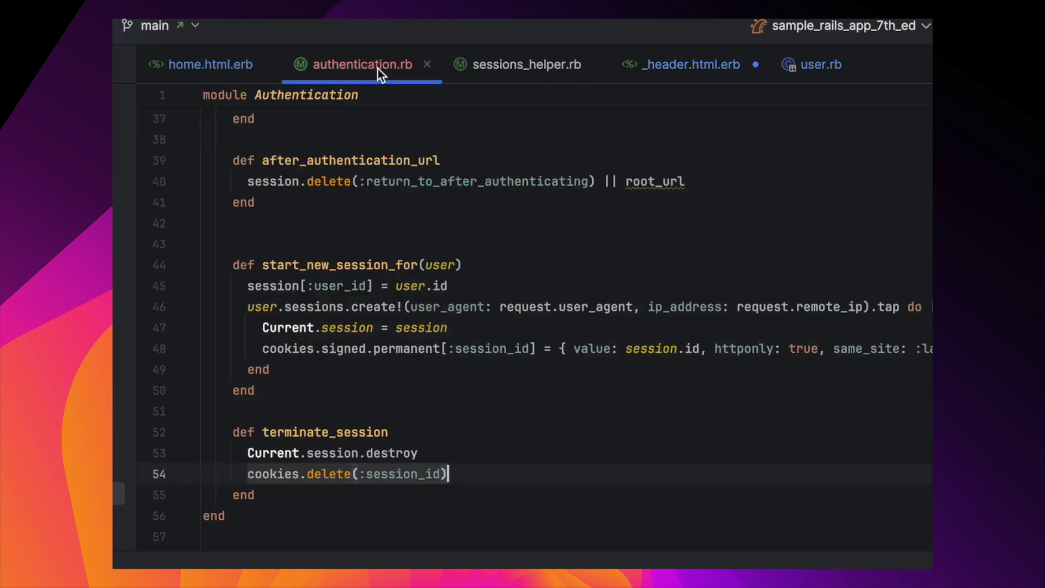
pyautogui.click(531, 411)
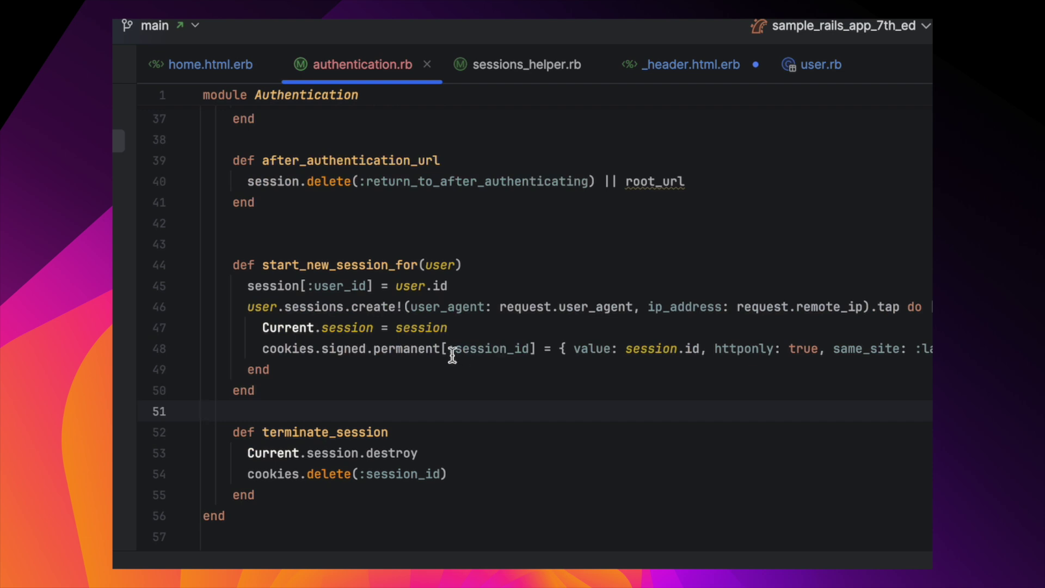
pyautogui.scroll(-2, 453, 355)
pyautogui.click(477, 437)
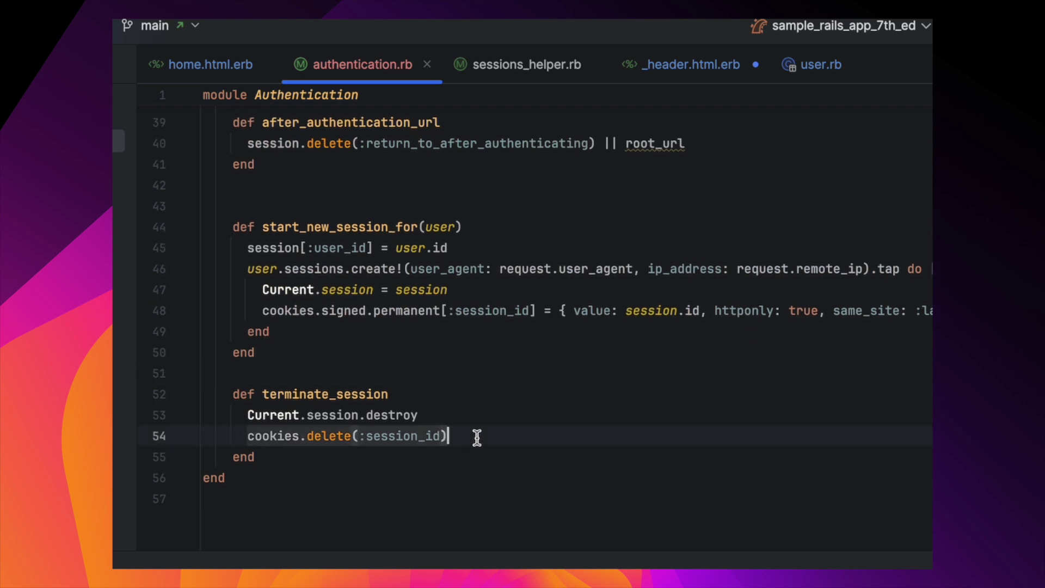
pyautogui.press('Return')
pyautogui.write('session.de')
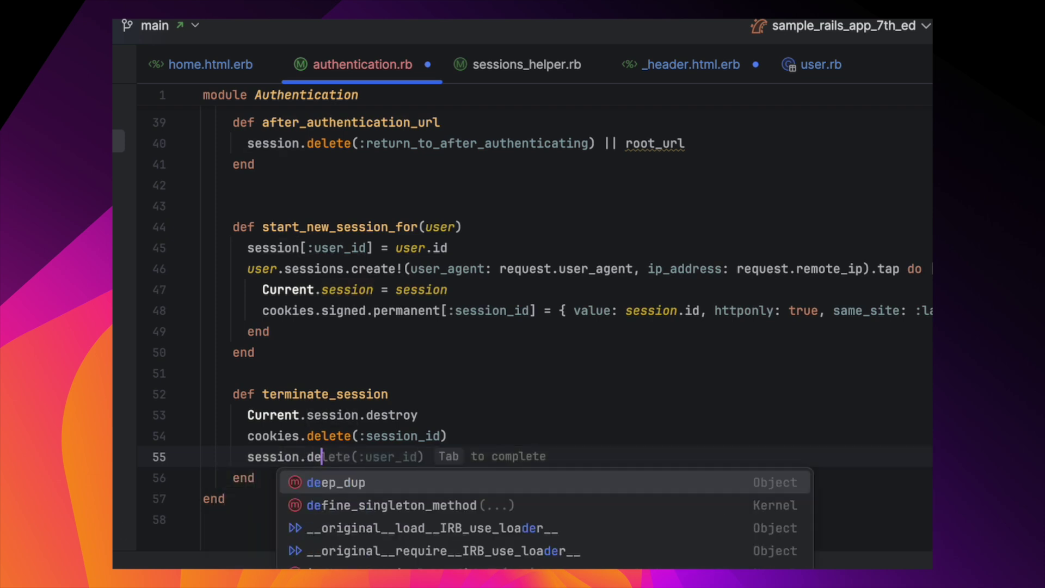
pyautogui.press('Escape')
pyautogui.press('Tab')
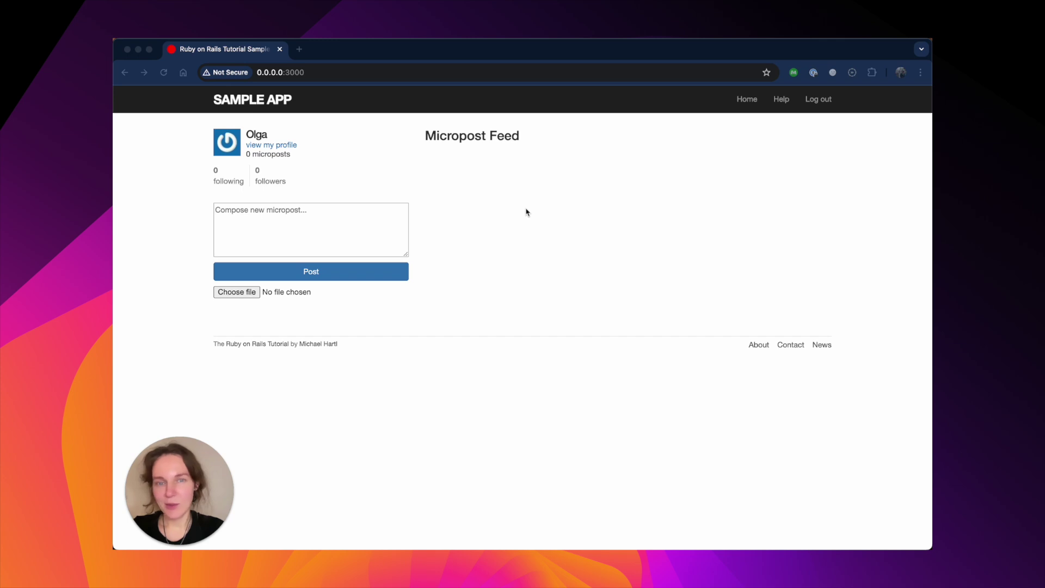
# Step: Log out of the Sample App, then open the Log in page
pyautogui.click(823, 99)
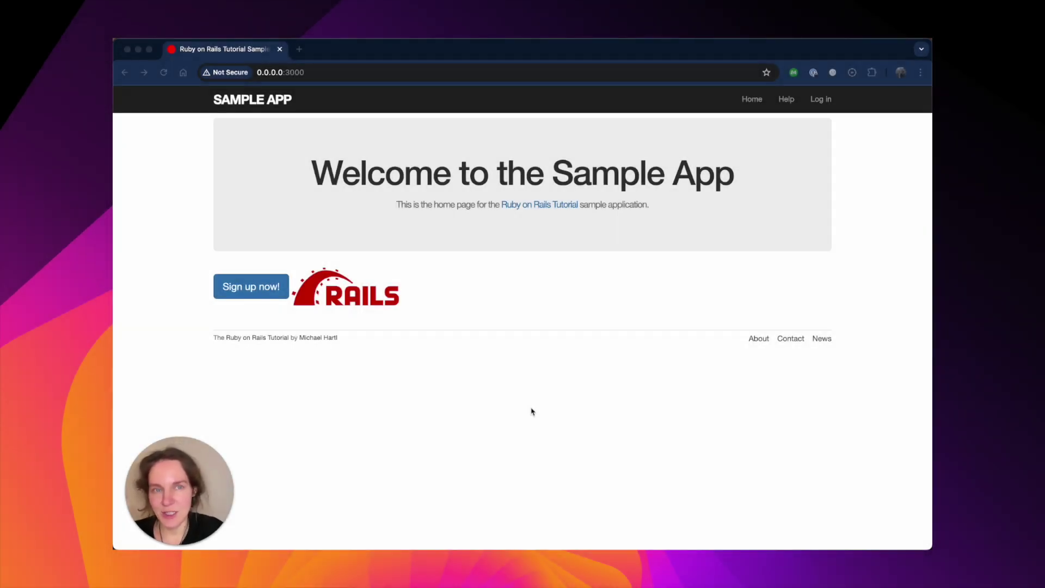
pyautogui.click(511, 391)
pyautogui.click(823, 99)
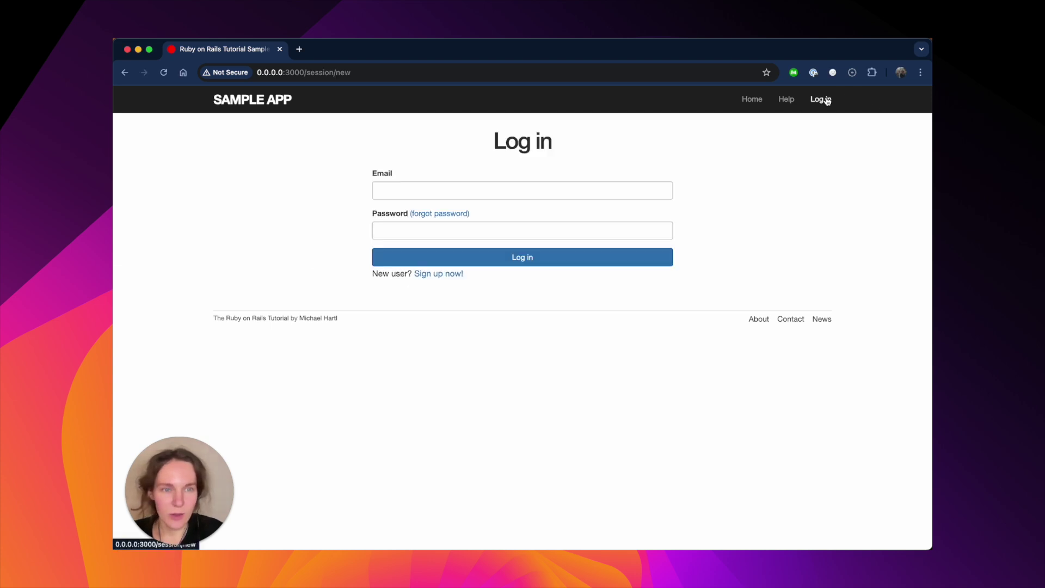
# Step: Open the Forgot your password page from the Log in page
pyautogui.click(436, 215)
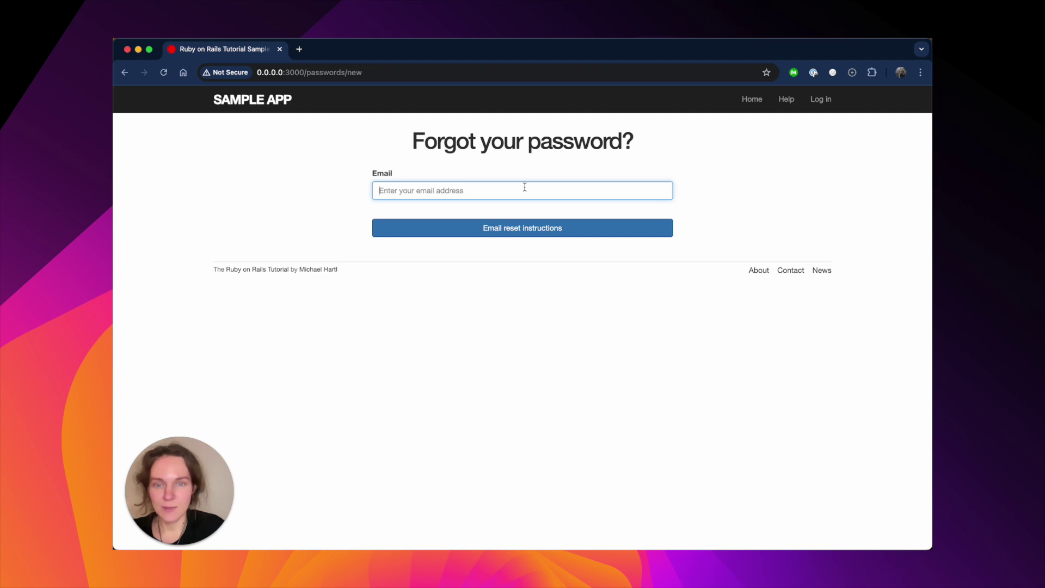
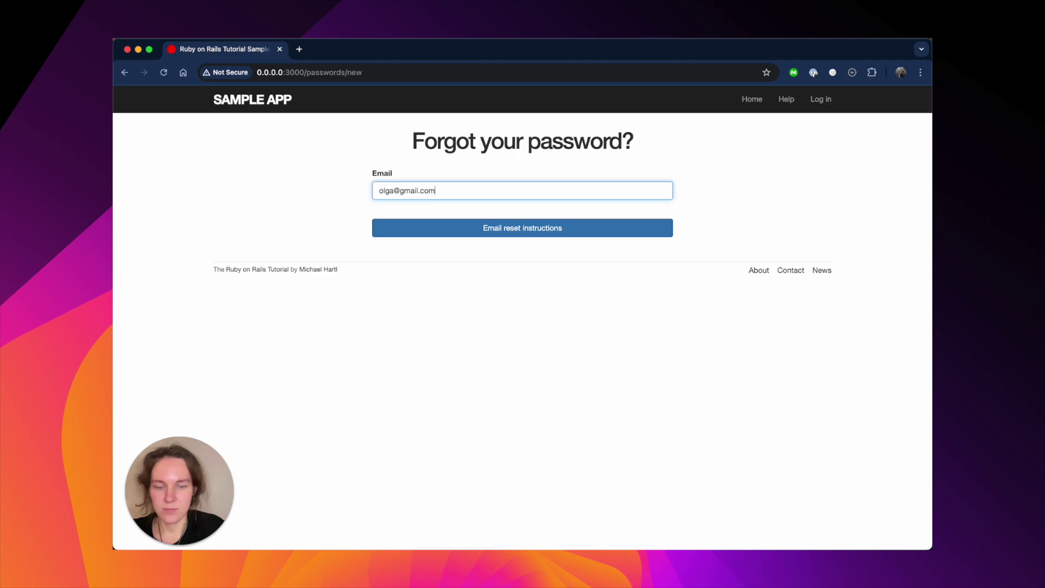